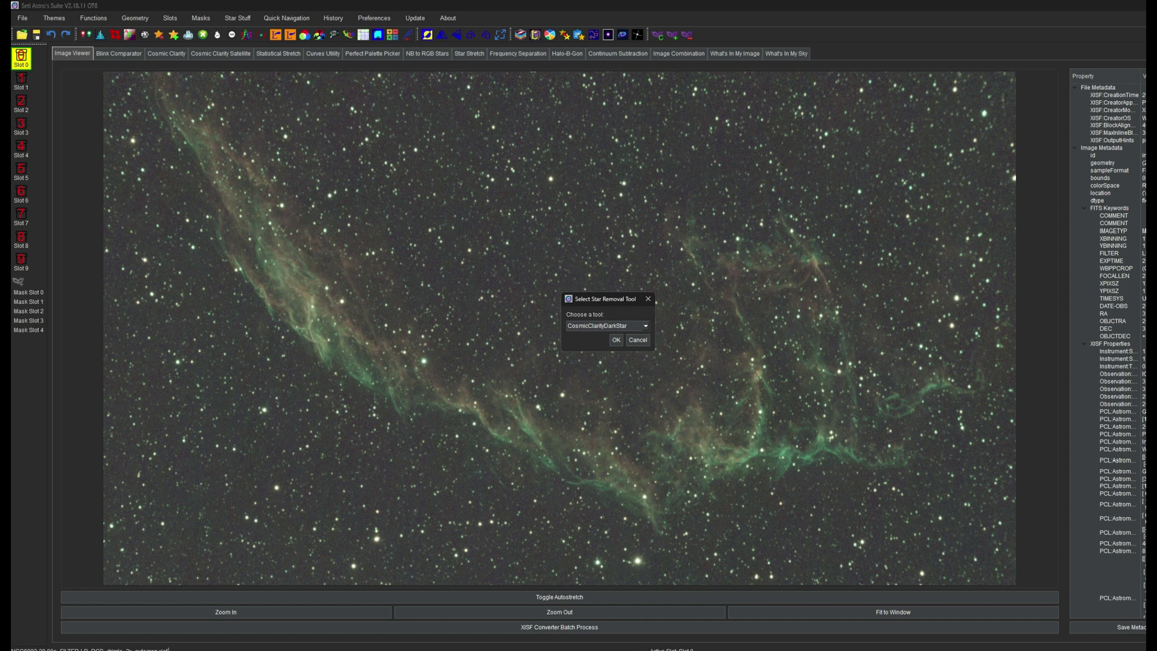
Remove the stars from the nebula image with CosmicClarityDarkStar in unscreen mode, GPU acceleration on, extracted stars shown and stride 512.
key(Return)
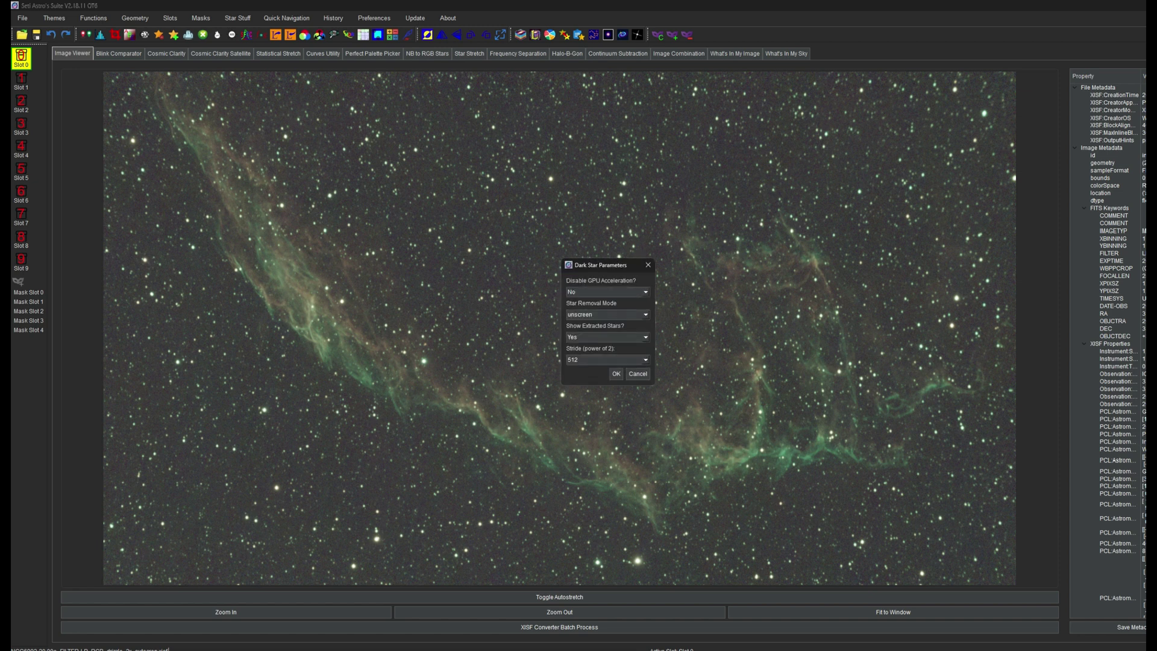
key(Return)
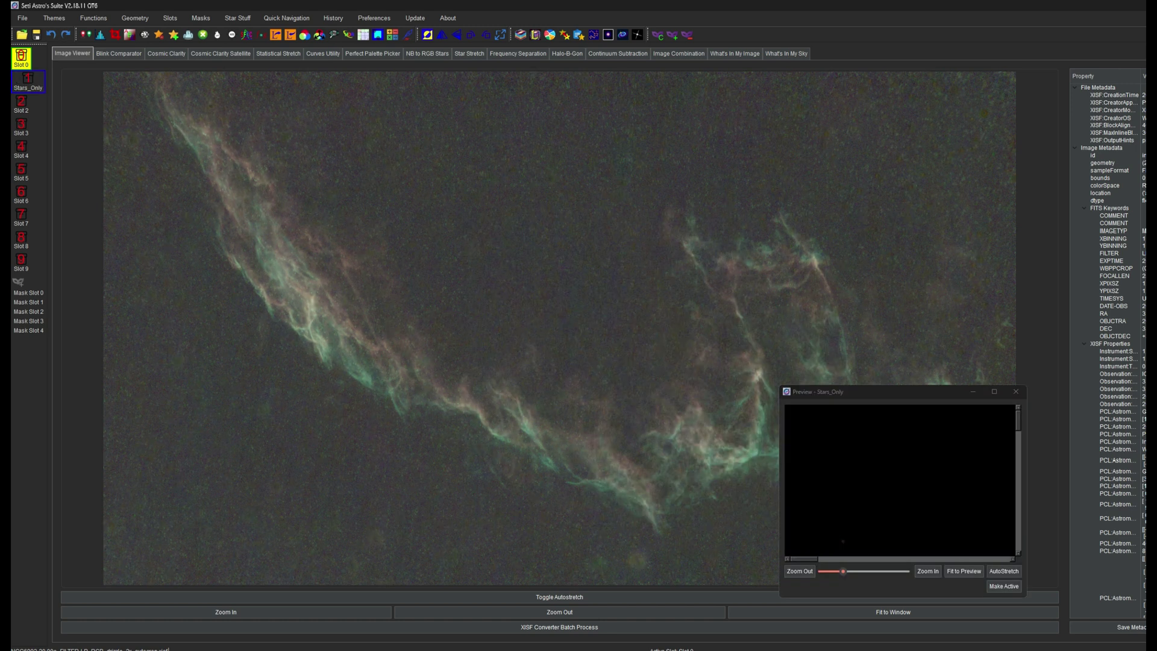
drag(873, 391, 464, 190)
drag(394, 358, 475, 357)
click(605, 190)
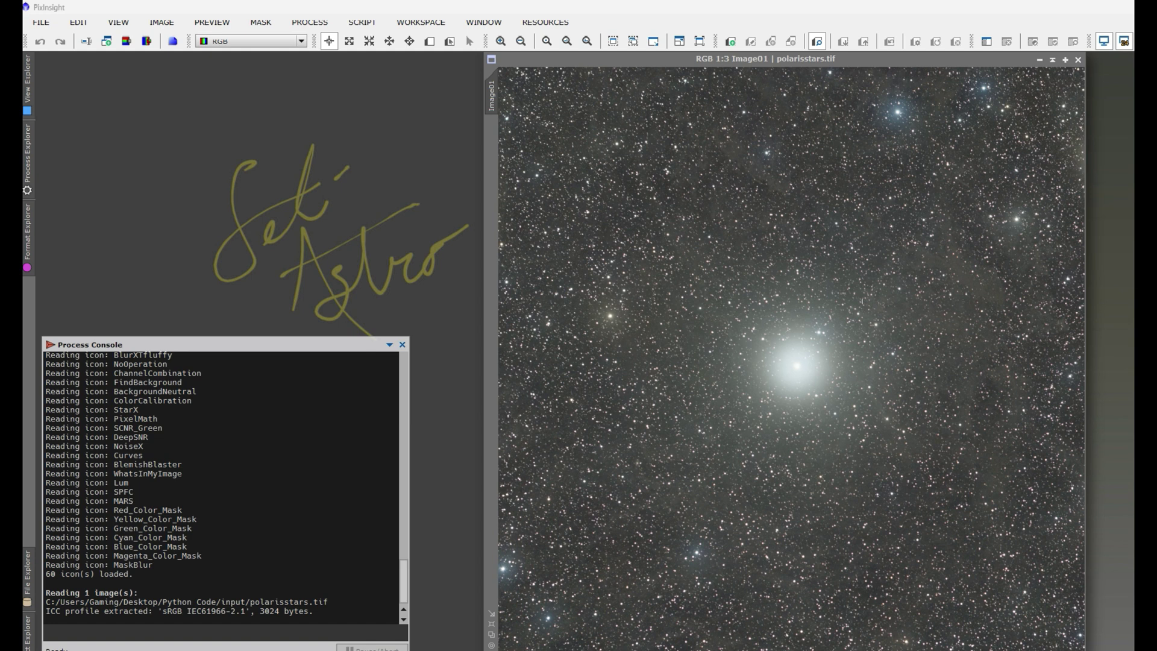
In PixInsight, run the SetiAstro Cosmic Clarity - Dark Star script on Image01 in unscreen mode with GPU acceleration and no extracted stars.
click(362, 22)
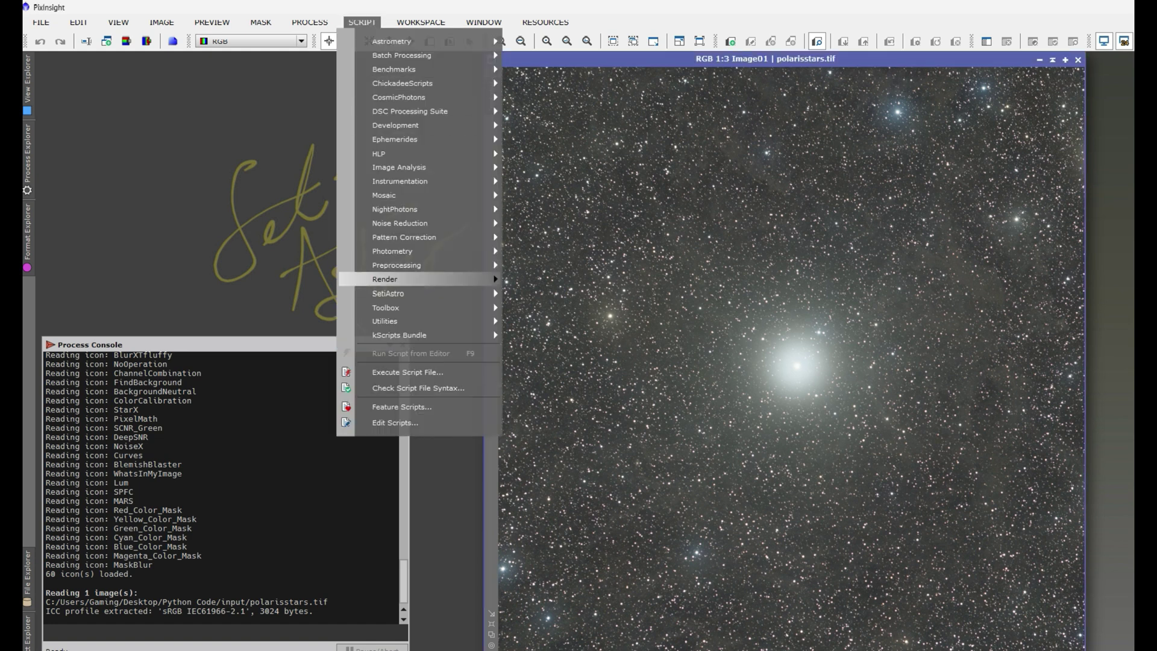
mouse_move(410, 293)
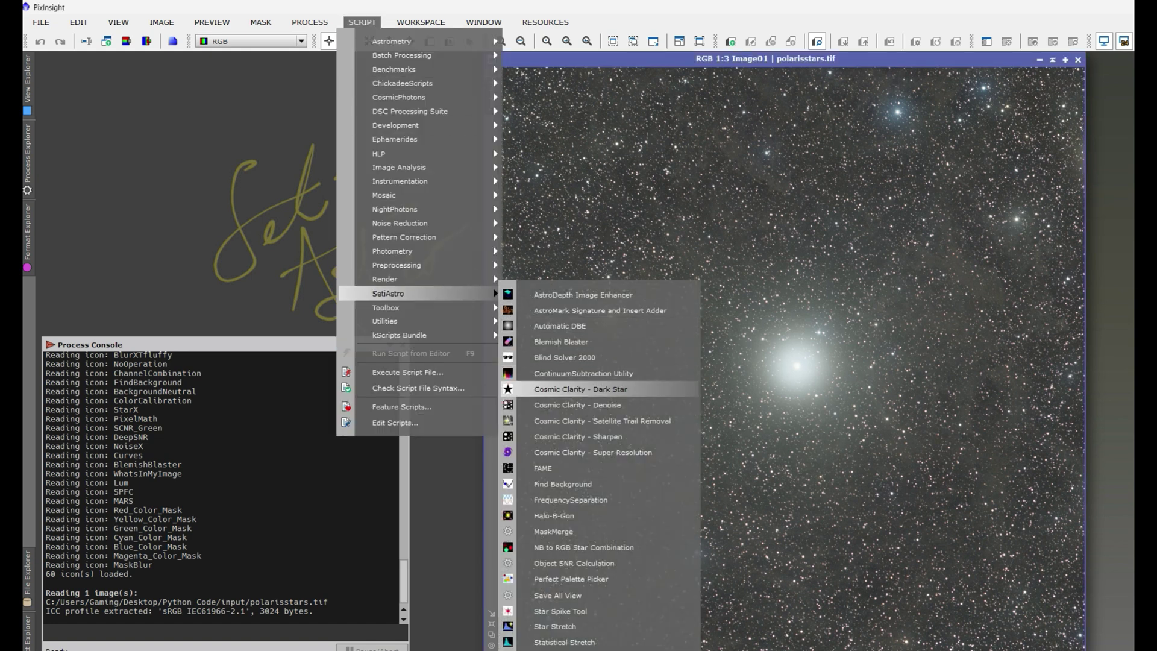
click(580, 389)
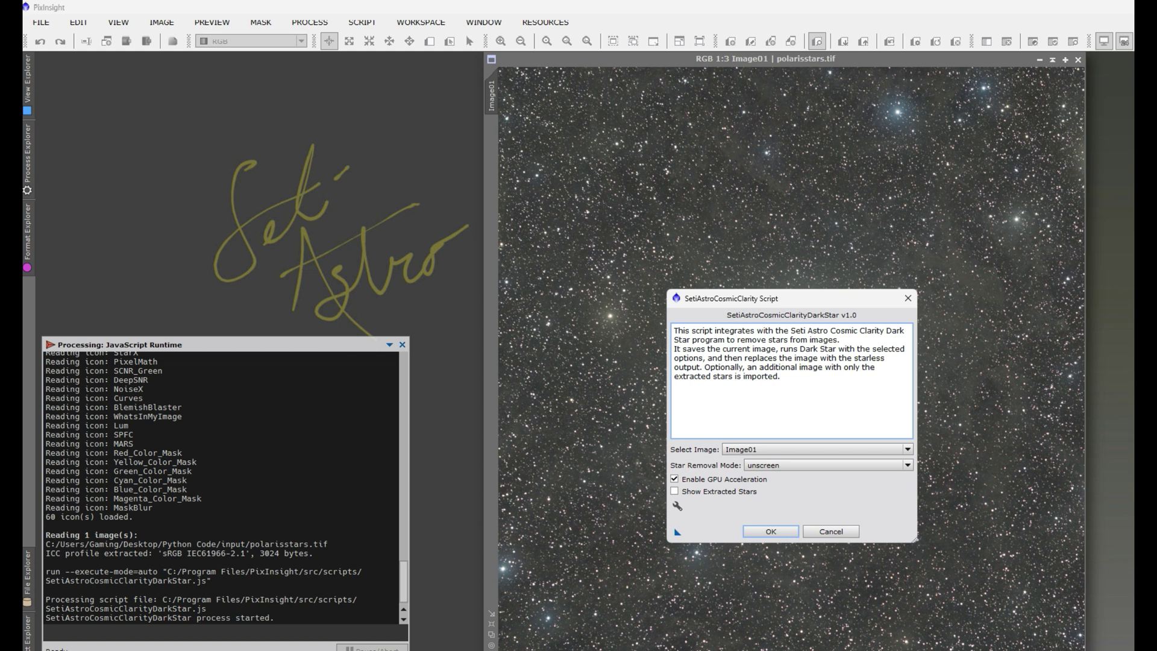
click(770, 531)
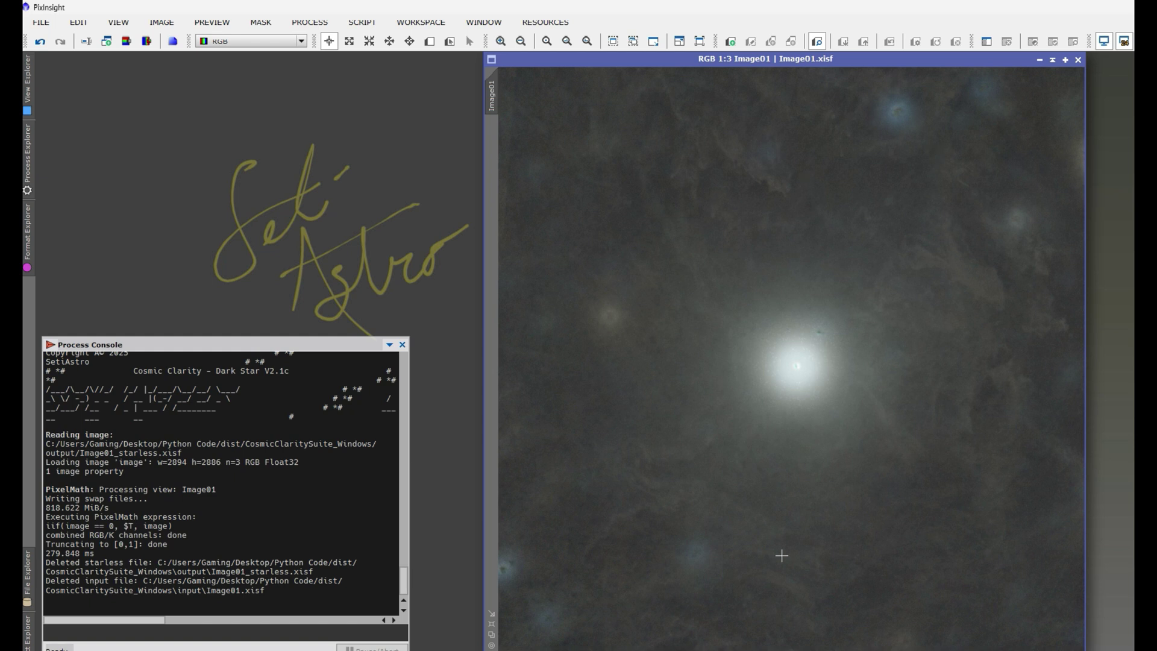
Inspect the starless Image01 at 1:1 around the bright star halos and across the background for star removal quality.
scroll(784, 456, up, 2)
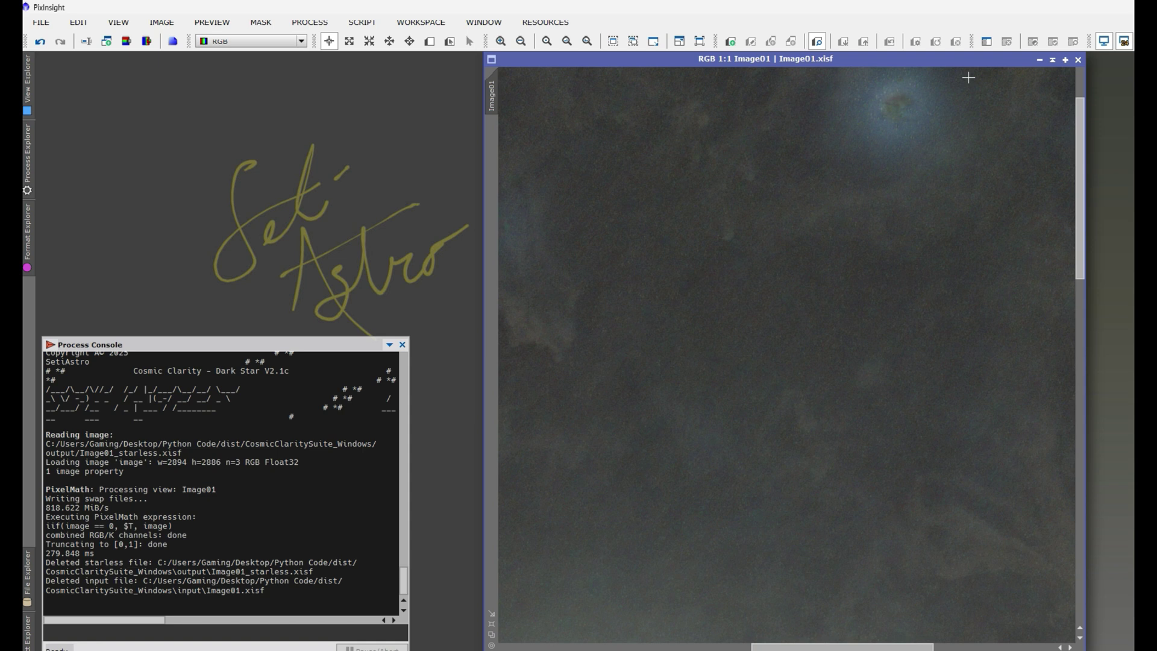
click(895, 113)
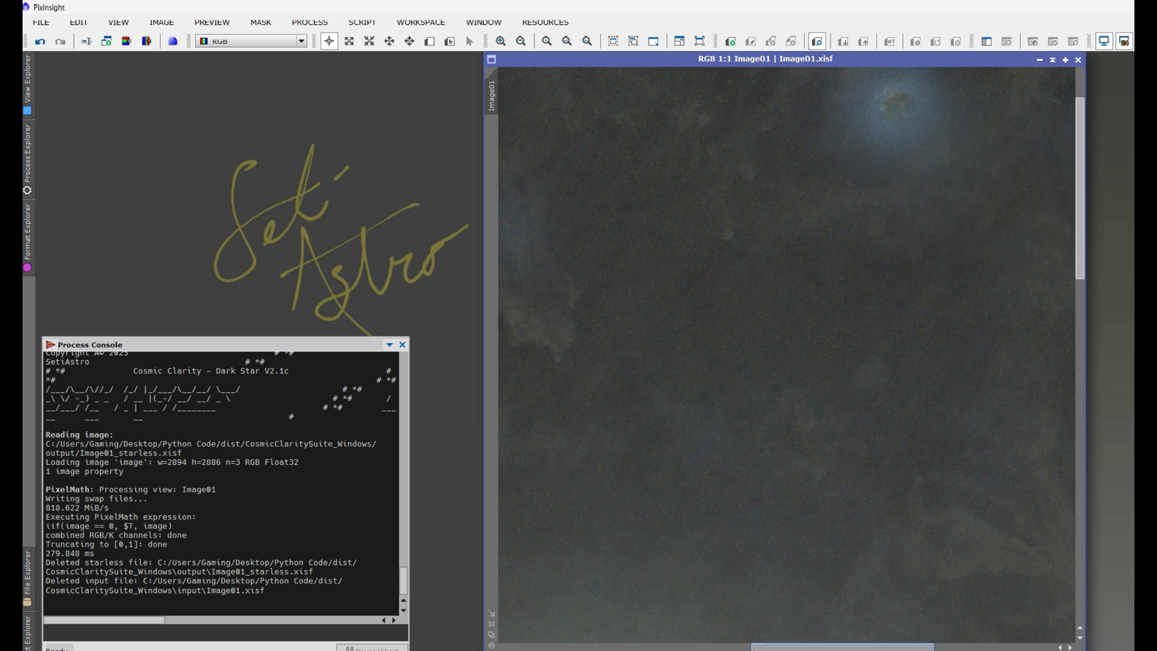
drag(777, 647, 525, 647)
scroll(1033, 261, down, 5)
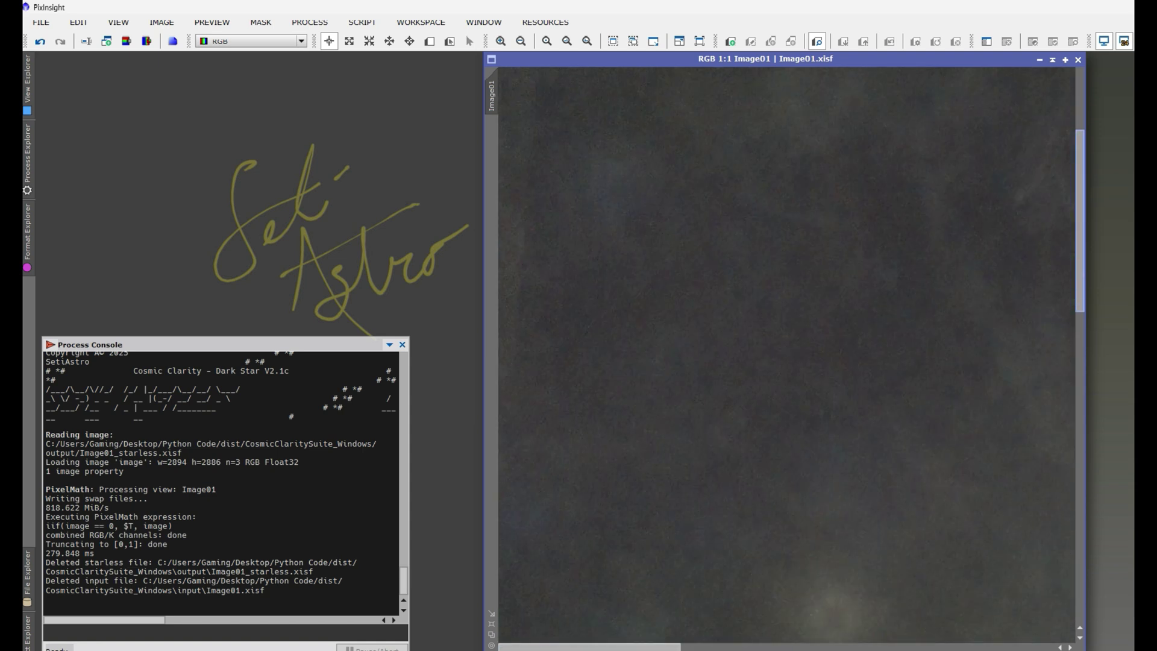
drag(814, 297, 834, 323)
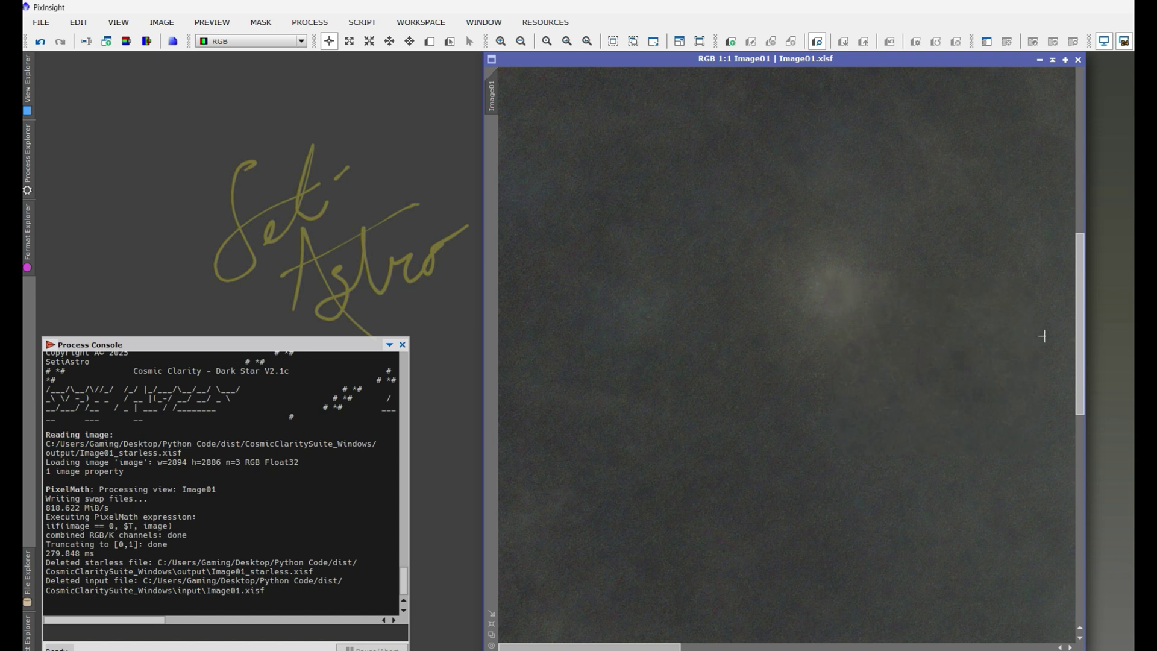
drag(1080, 336, 1080, 170)
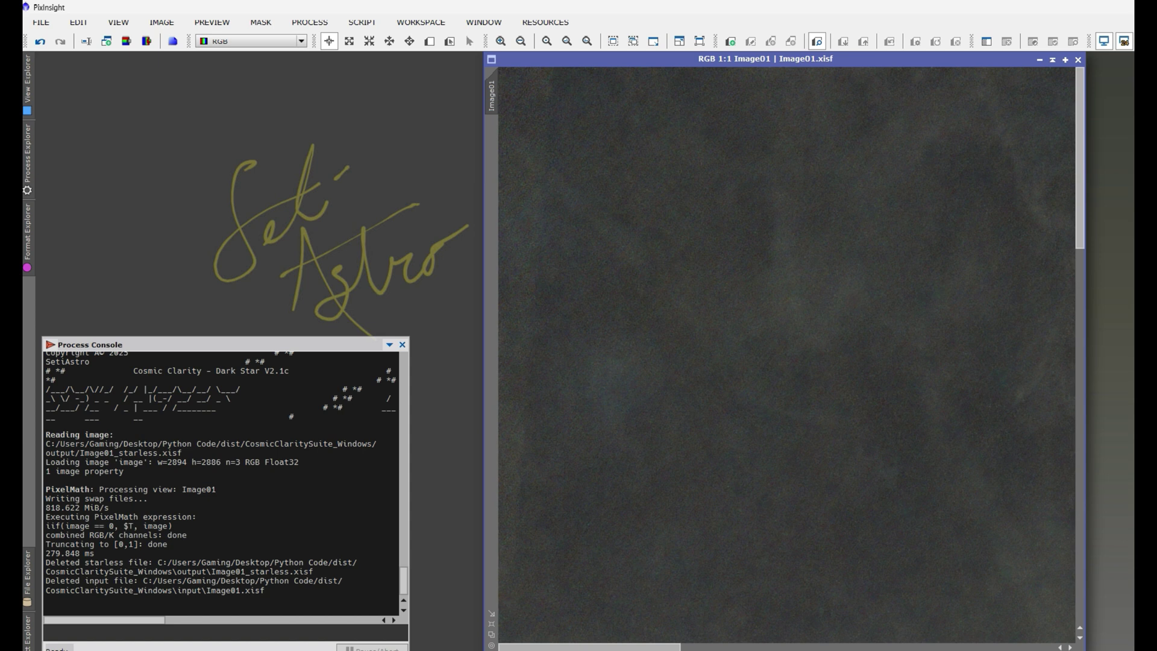
drag(642, 646, 806, 646)
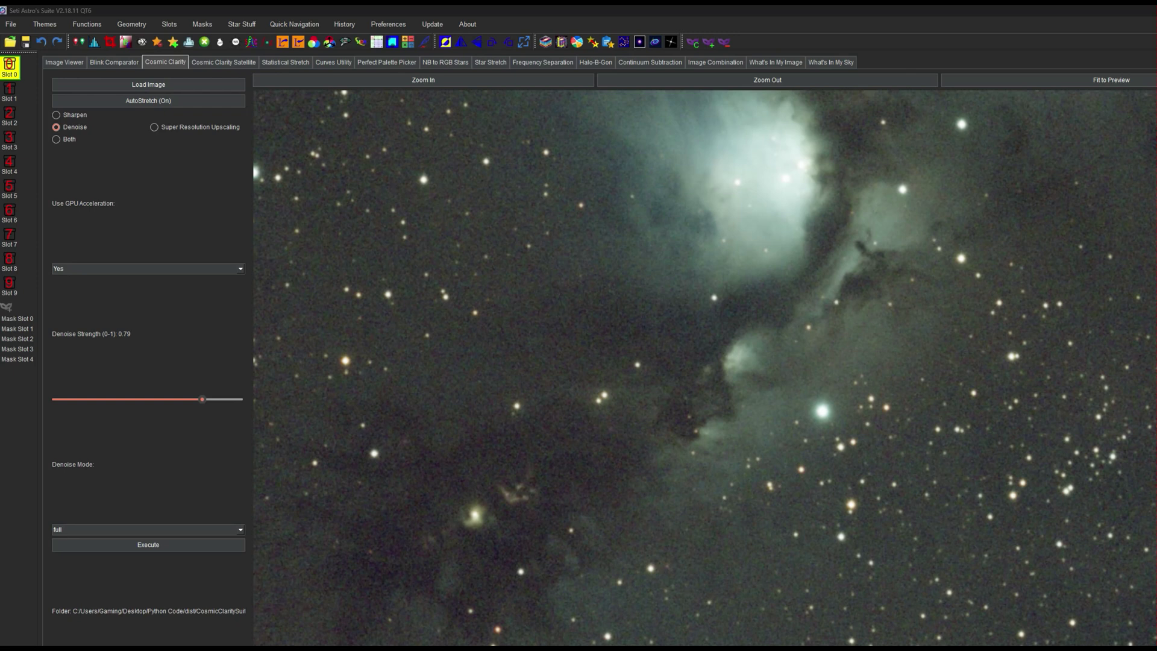
Denoise the nebula image with Cosmic Clarity at strength 0.90 in full mode with GPU acceleration.
drag(705, 368, 725, 335)
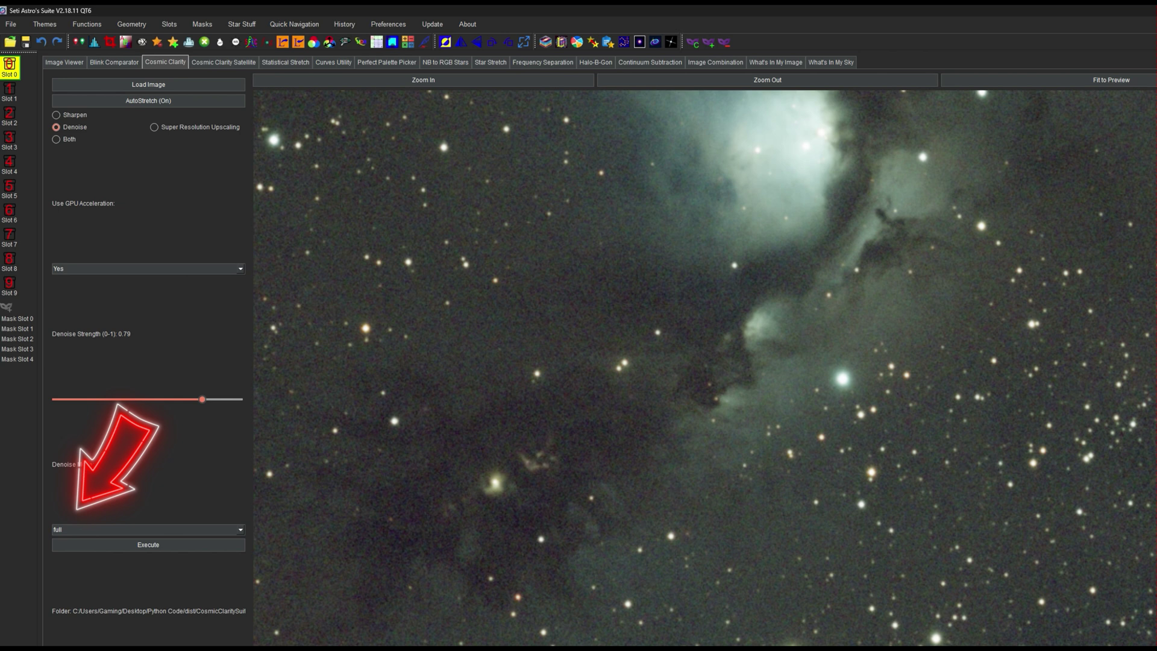
drag(202, 399, 222, 399)
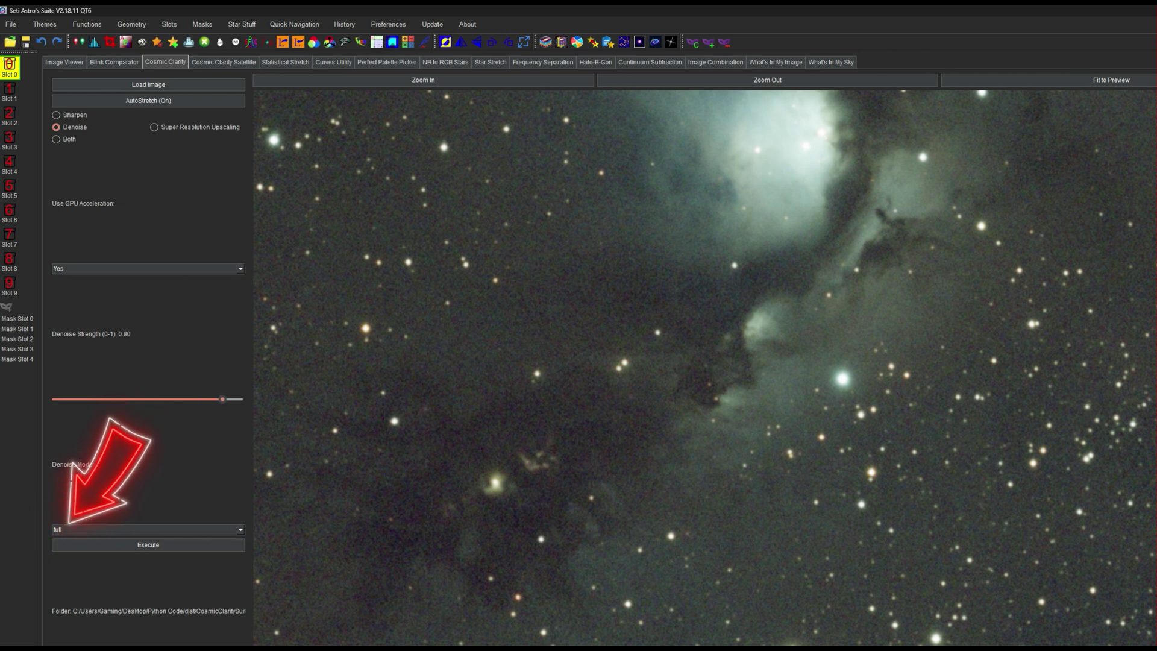
click(147, 529)
key(Return)
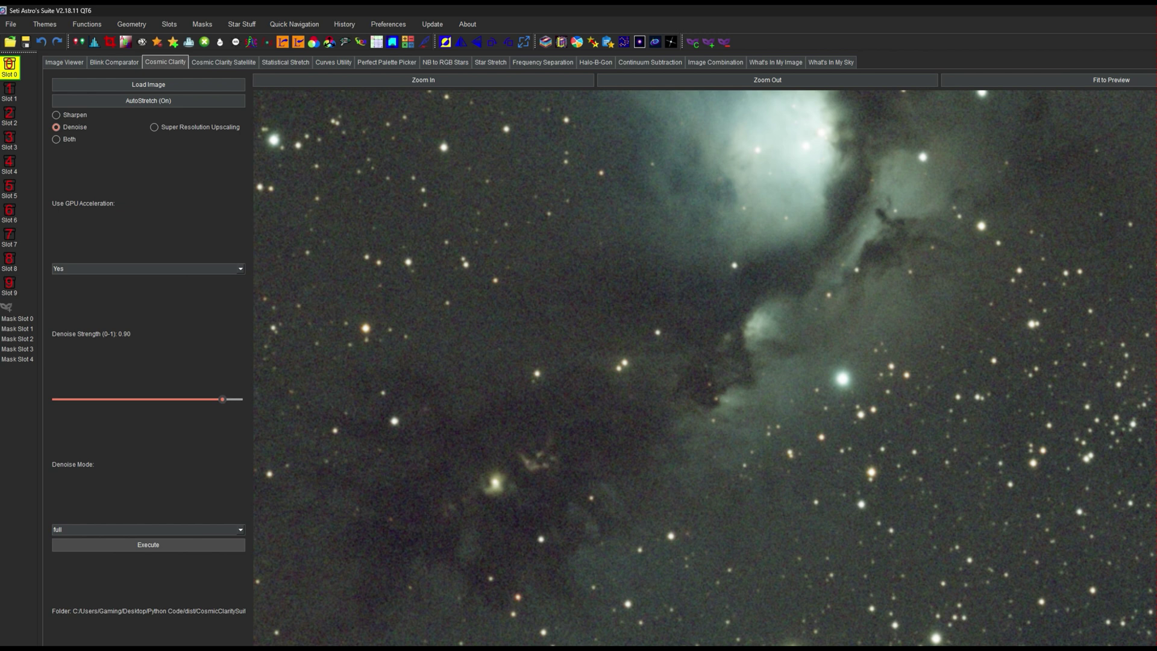
click(149, 545)
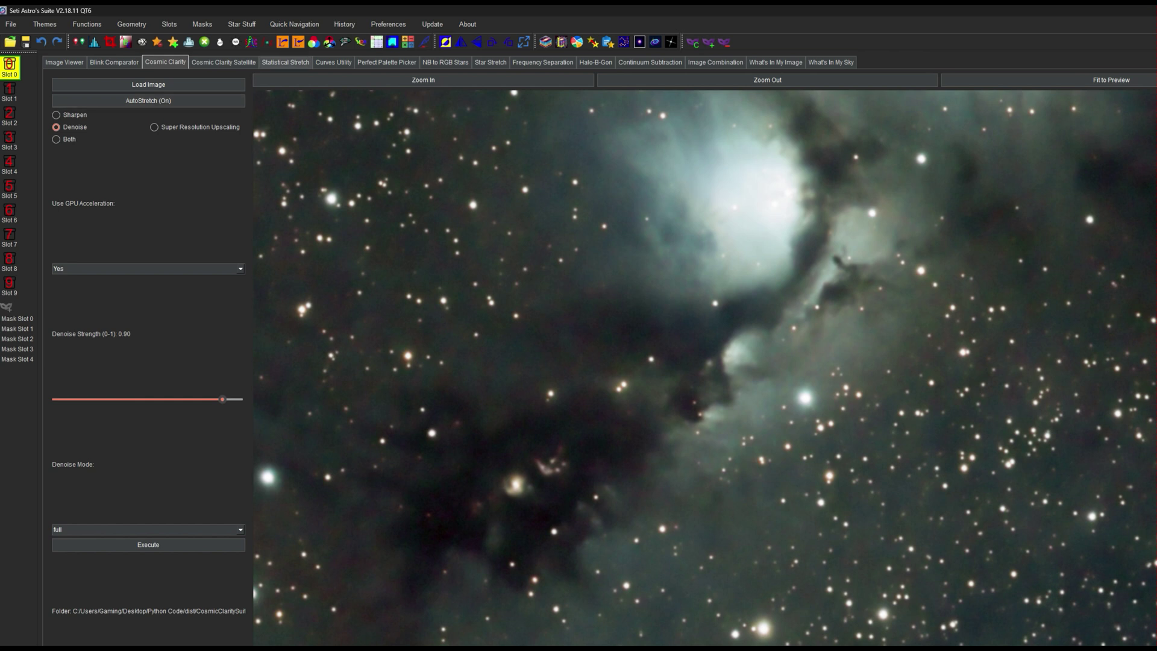
Compare the images in Slot 0 and Slot 1 in the Statistical Stretch view to judge the noise reduction.
click(285, 62)
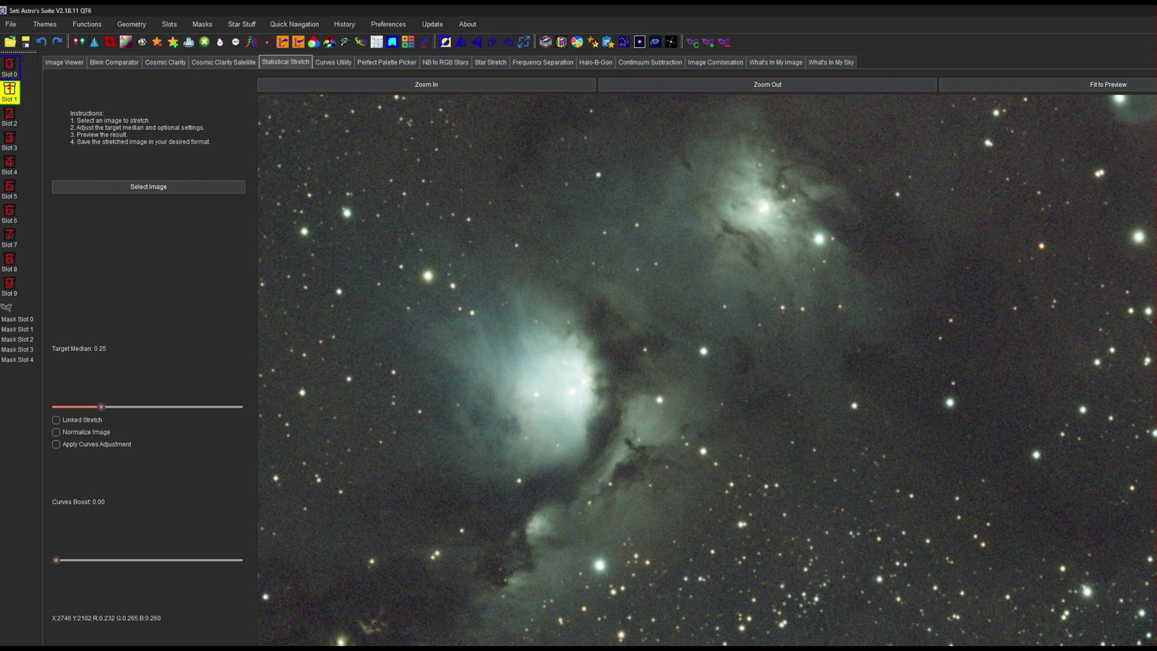
key(ctrl+0)
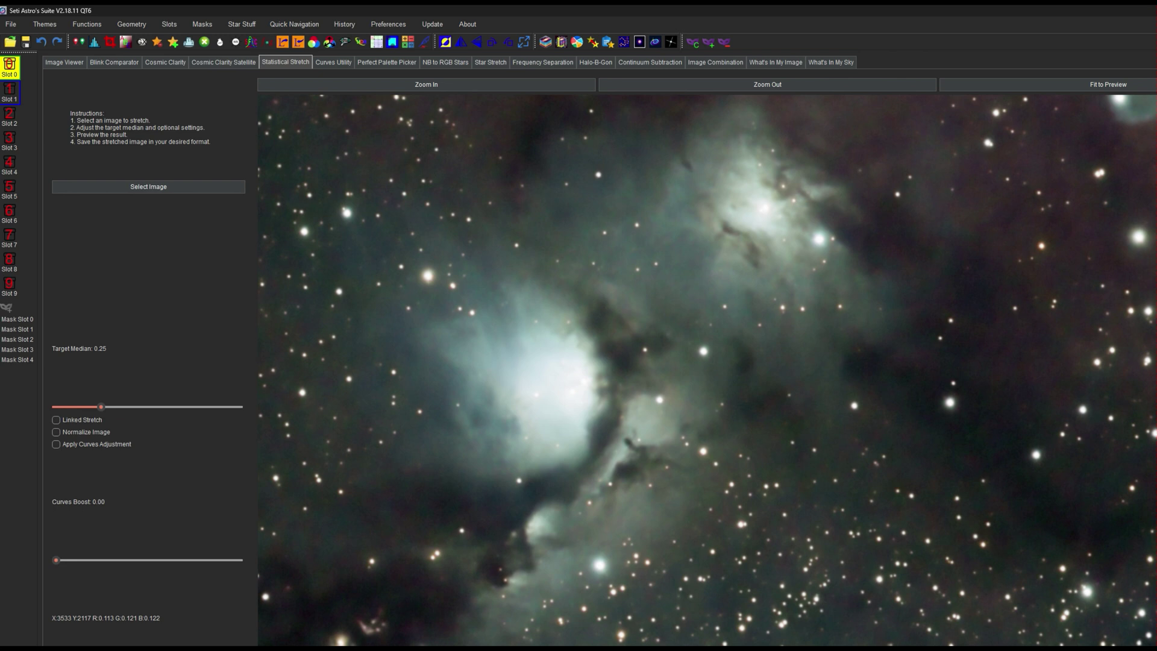
click(9, 90)
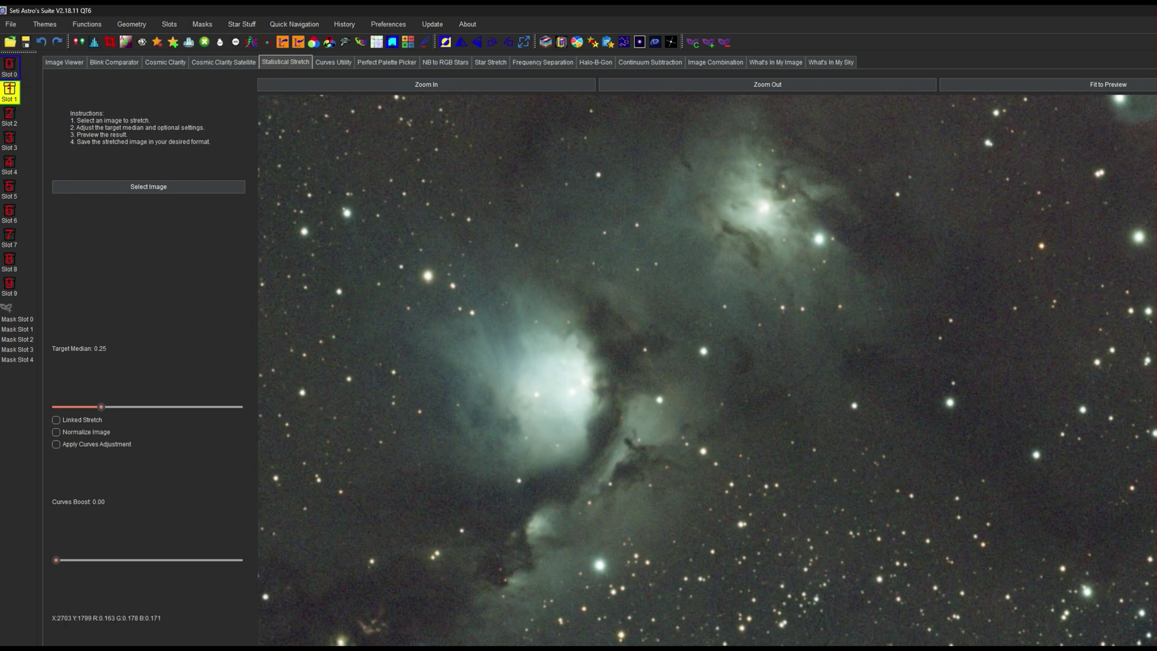
click(9, 67)
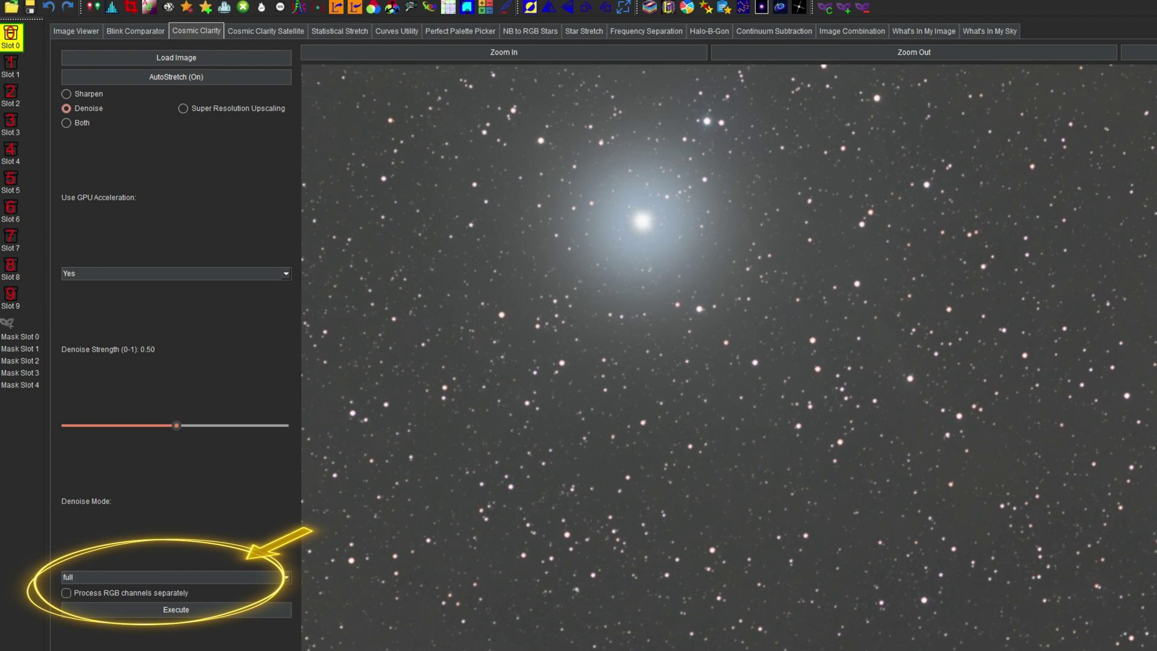
Enable separate processing of the RGB channels for the Cosmic Clarity denoise.
click(66, 592)
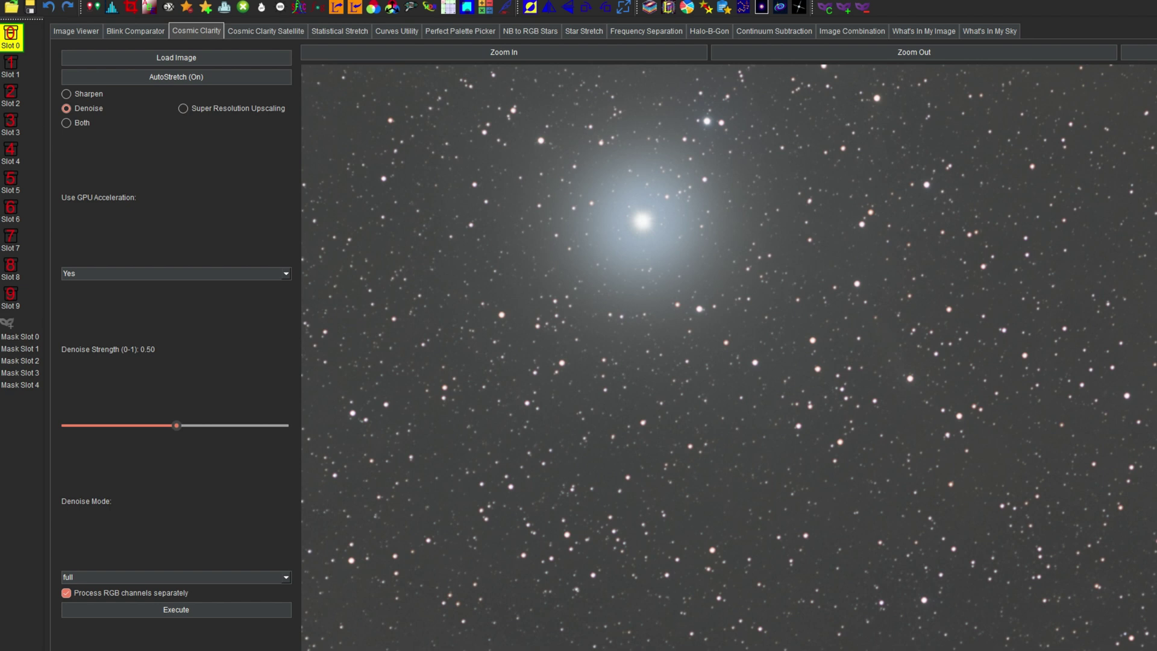
click(66, 592)
click(67, 593)
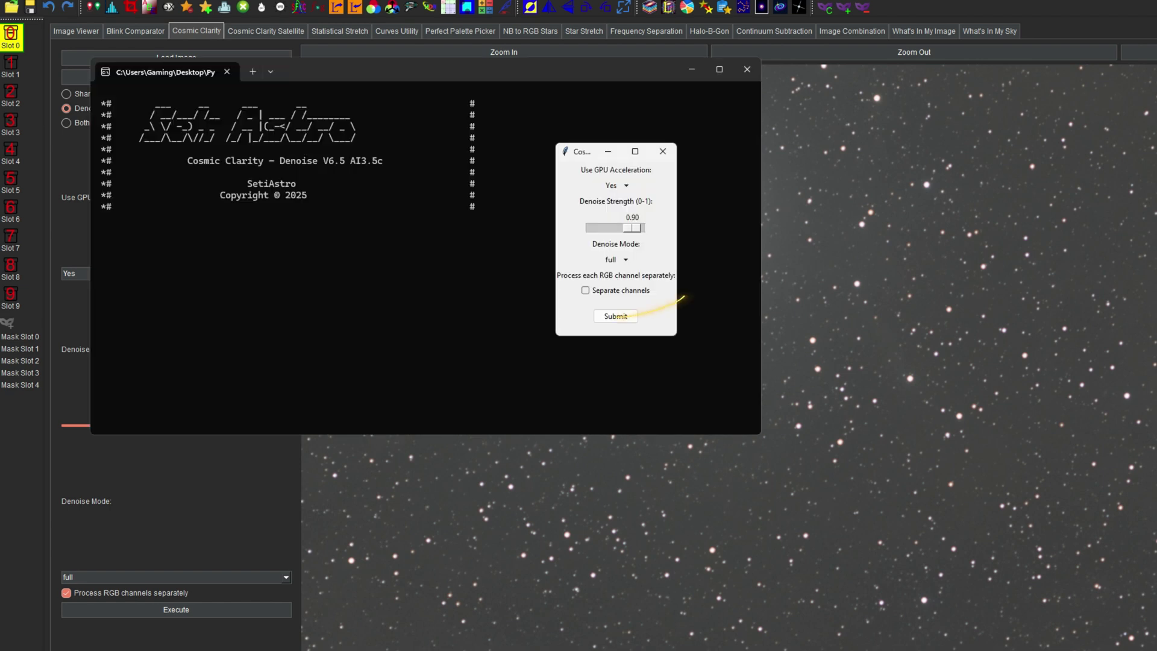